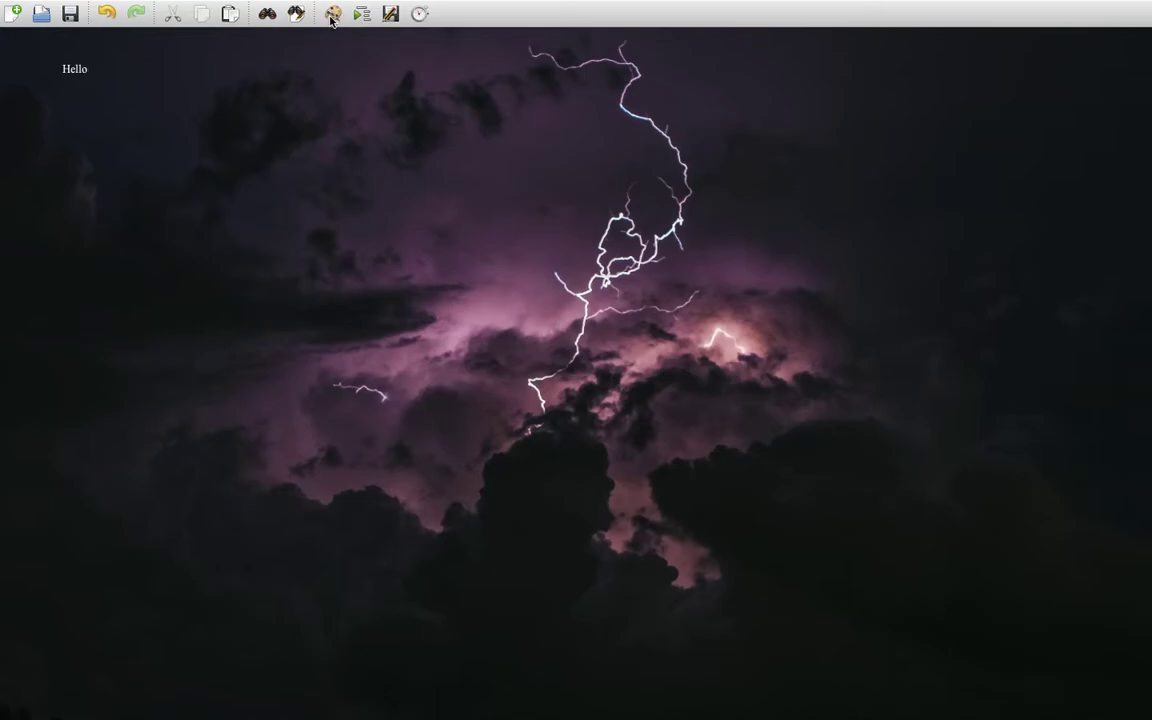
# Step: Look through the default and custom themes in the Themes dialog, and close it without choosing another theme
pyautogui.click(334, 15)
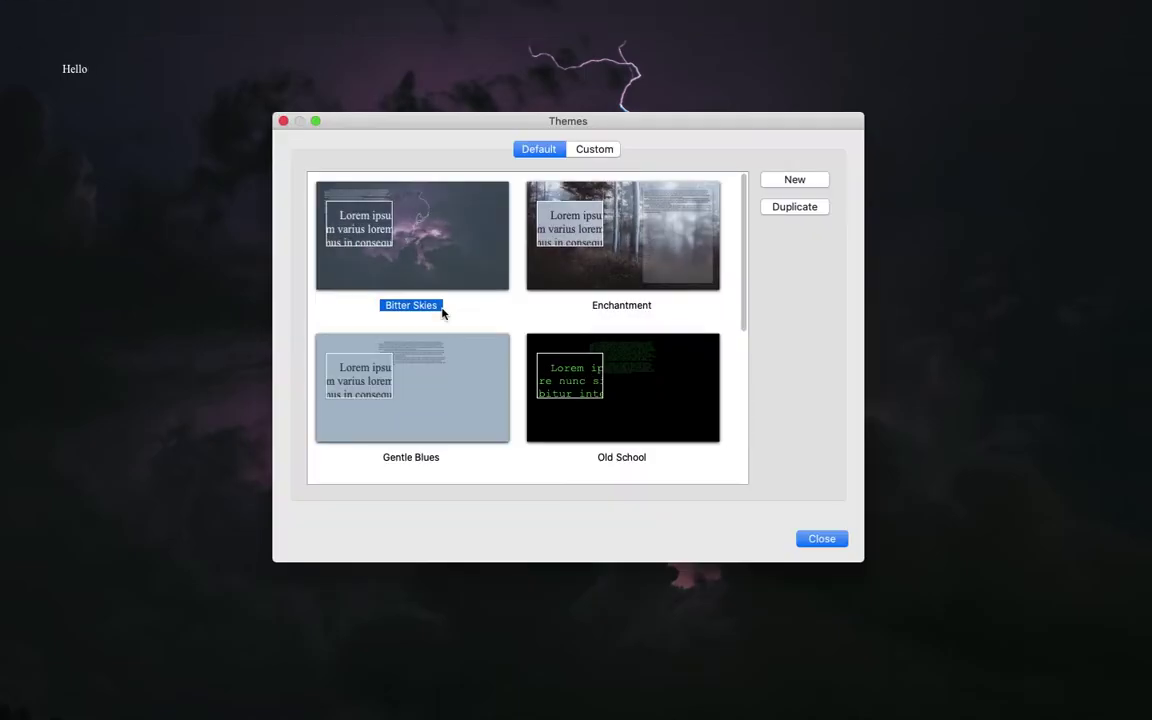
pyautogui.scroll(-5, 458, 338)
pyautogui.scroll(4, 458, 338)
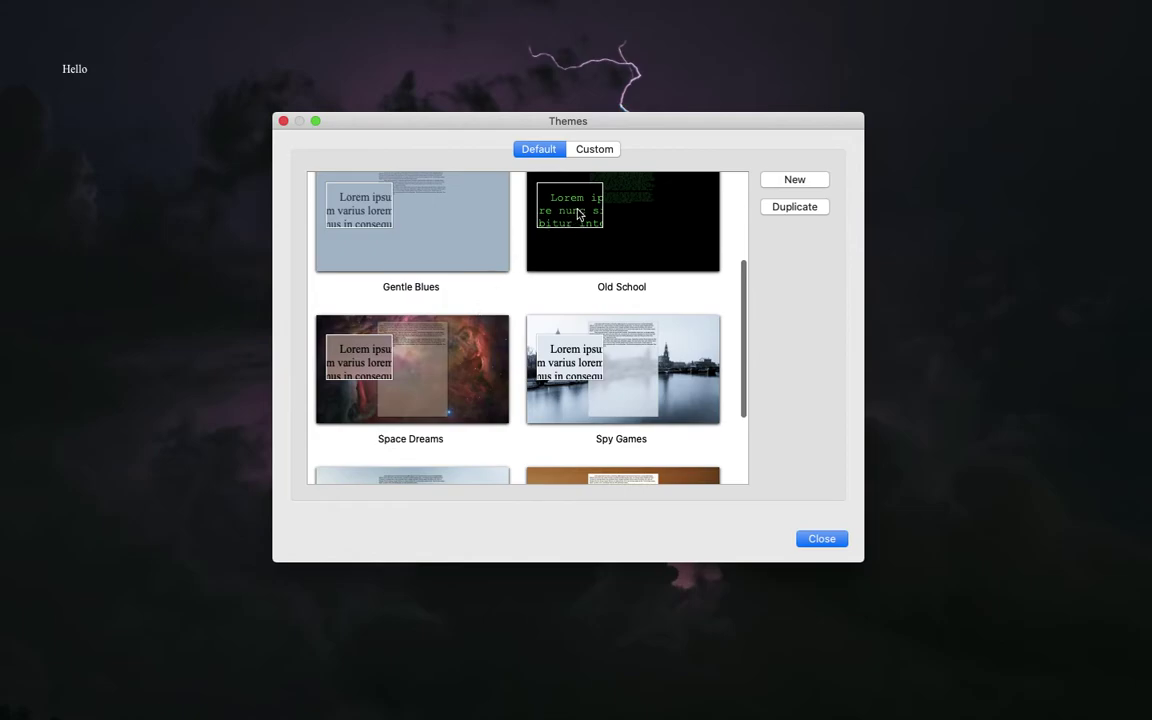
pyautogui.click(593, 151)
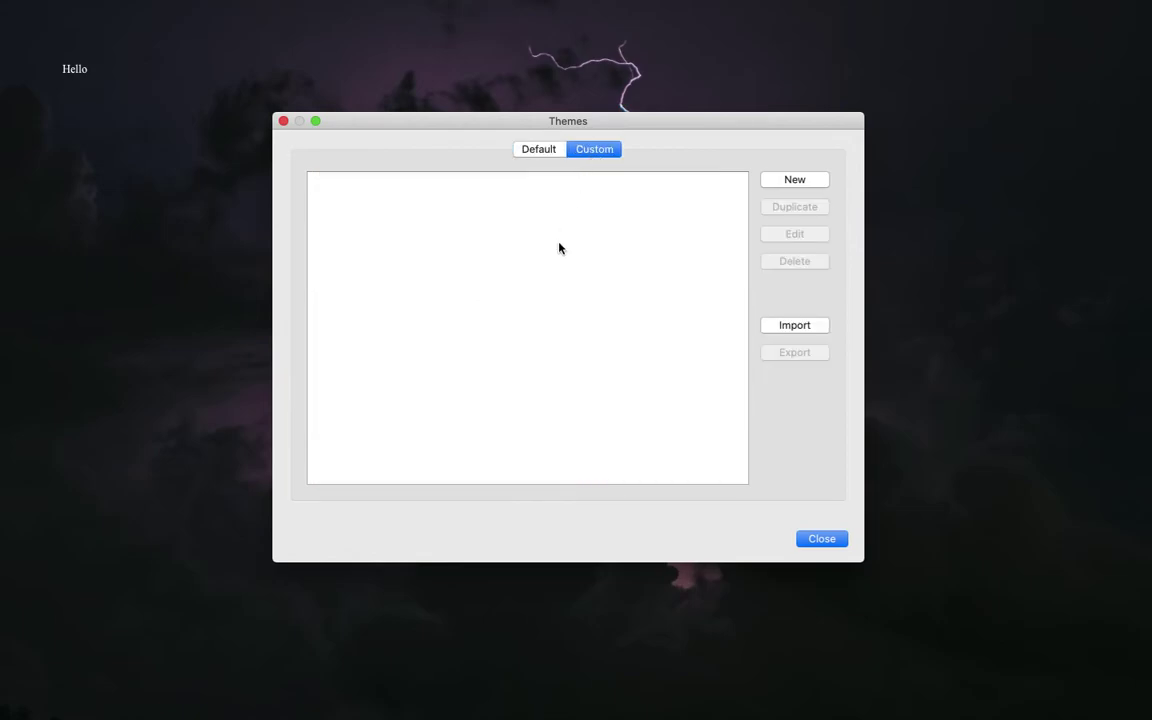
pyautogui.click(544, 155)
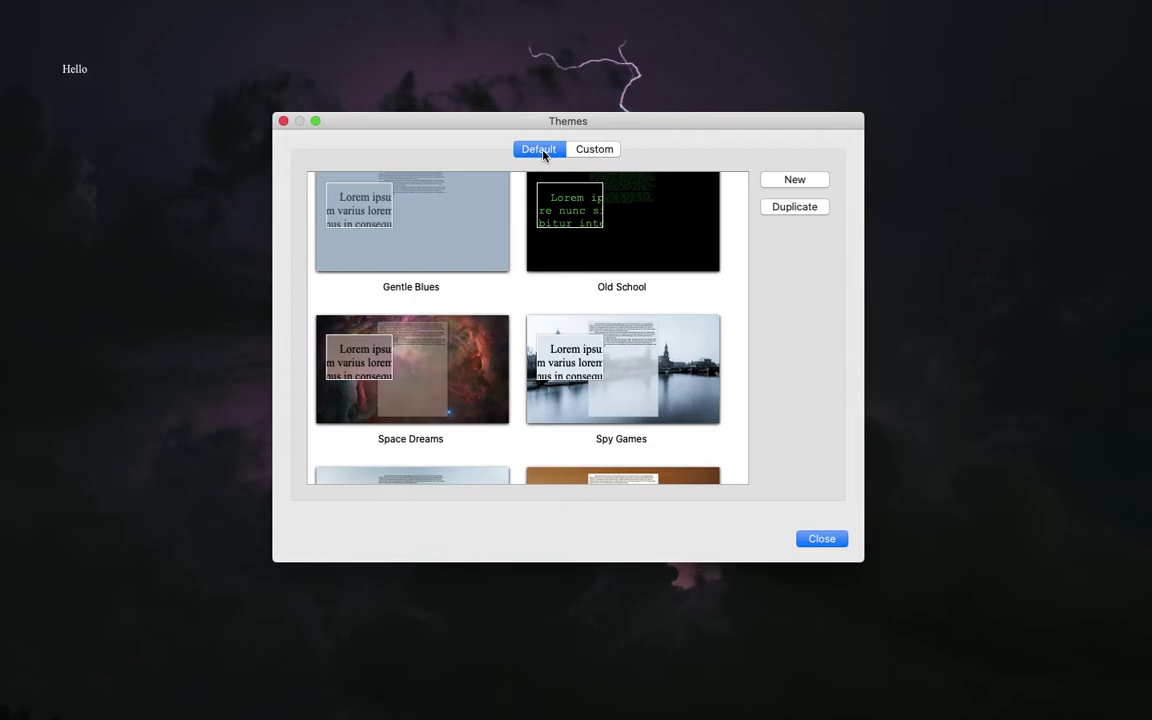
pyautogui.click(822, 539)
pyautogui.moveTo(342, 18)
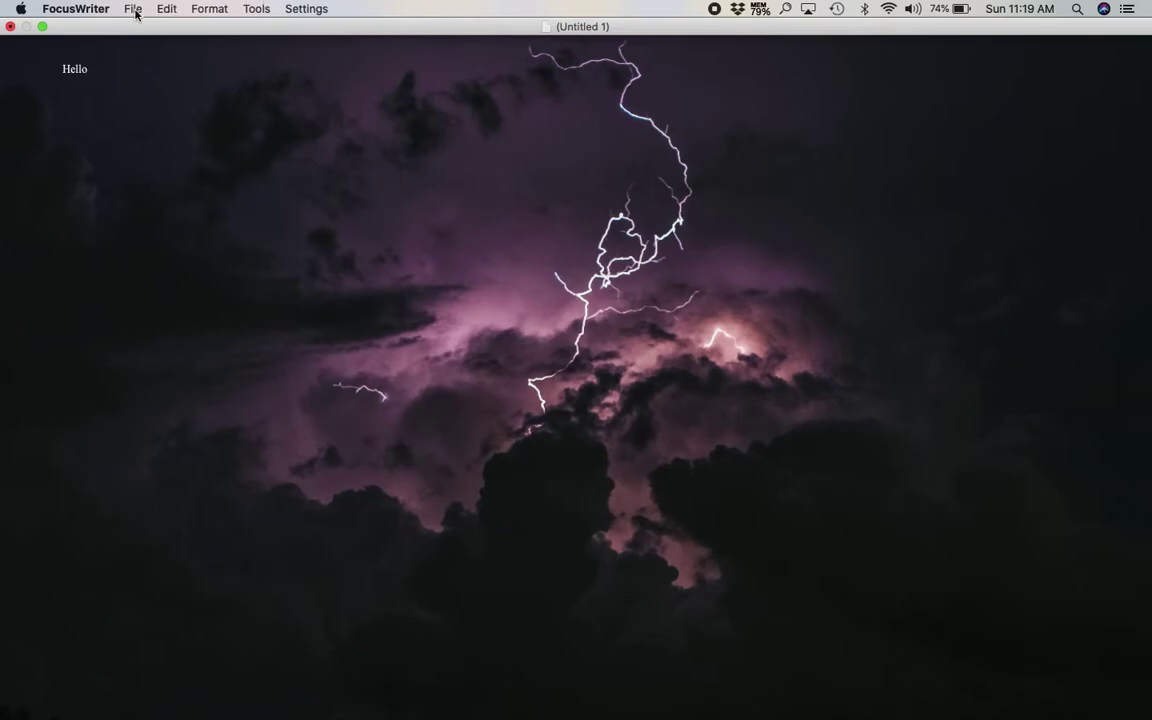
pyautogui.click(204, 16)
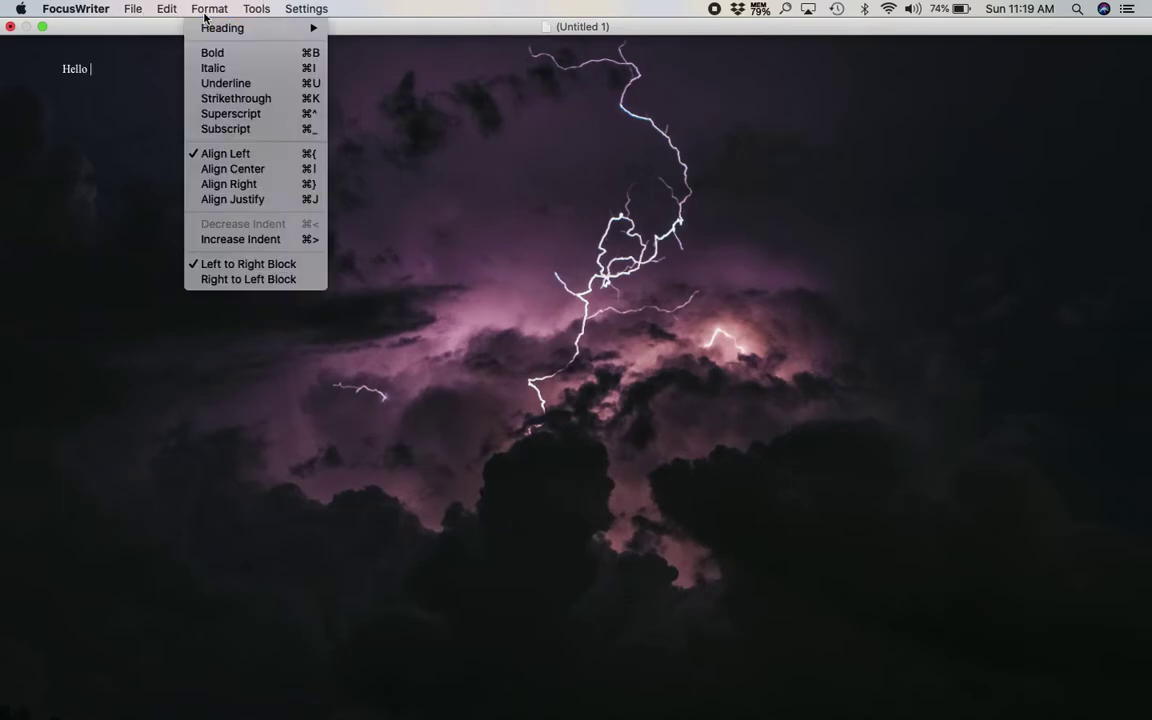
pyautogui.moveTo(305, 12)
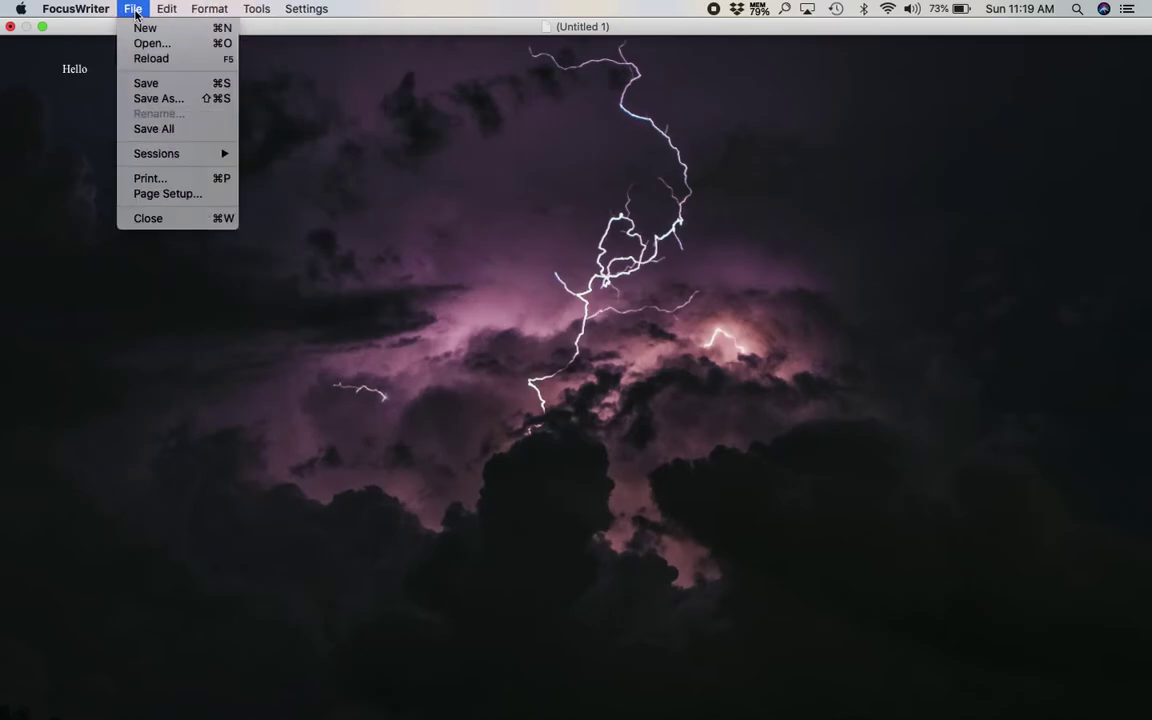
# Step: Enable the page count, paragraph count and character count in the statistics preferences
pyautogui.moveTo(95, 10)
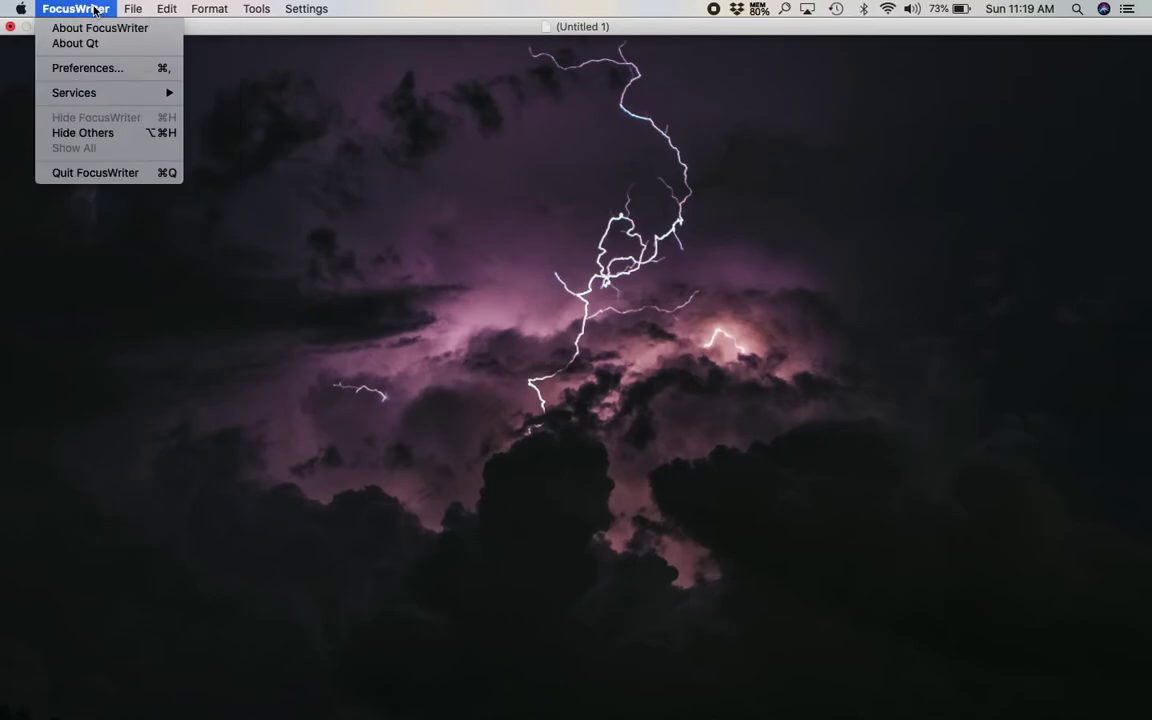
pyautogui.click(85, 70)
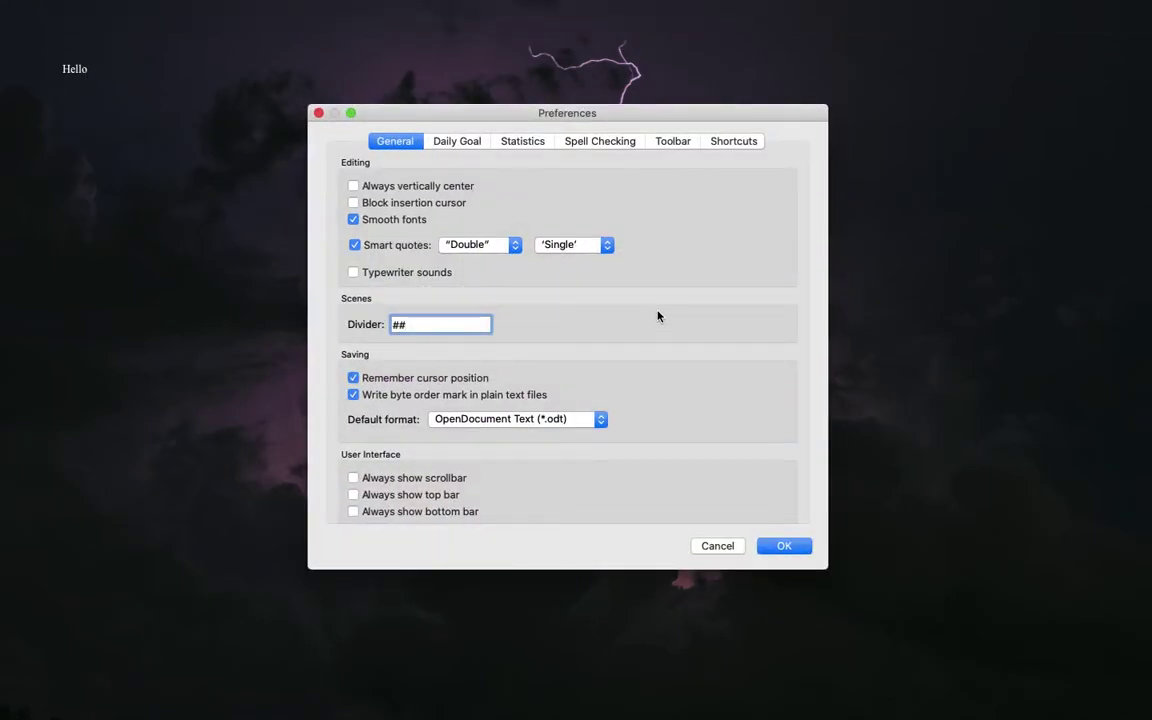
pyautogui.click(474, 146)
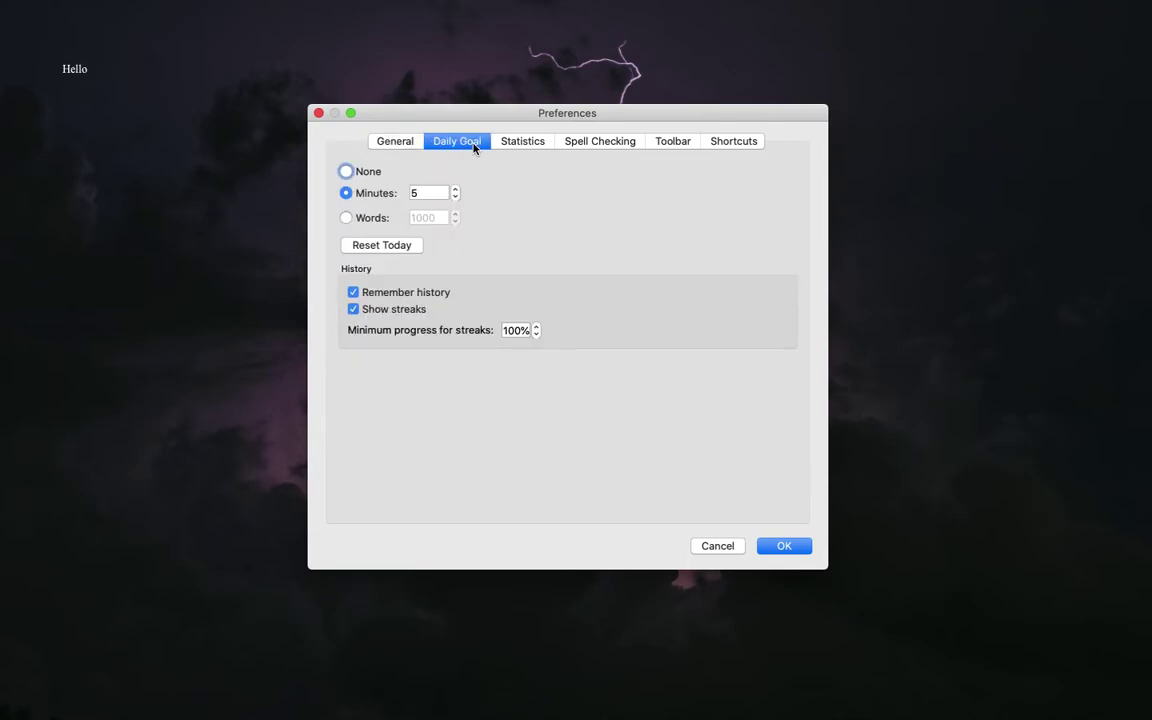
pyautogui.click(517, 146)
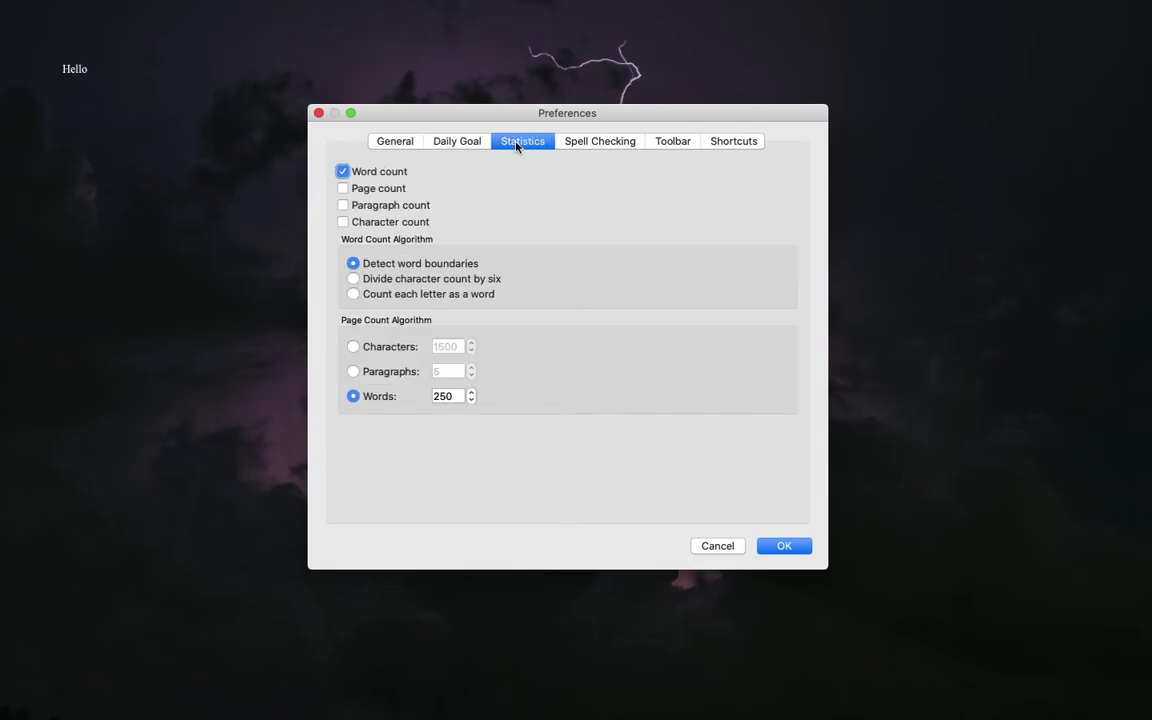
pyautogui.click(343, 189)
pyautogui.click(343, 205)
pyautogui.click(343, 189)
pyautogui.click(343, 205)
pyautogui.click(343, 189)
pyautogui.click(344, 206)
pyautogui.click(343, 222)
# Step: Review the spell checking, toolbar action and keyboard shortcut settings, and save the preferences
pyautogui.click(607, 148)
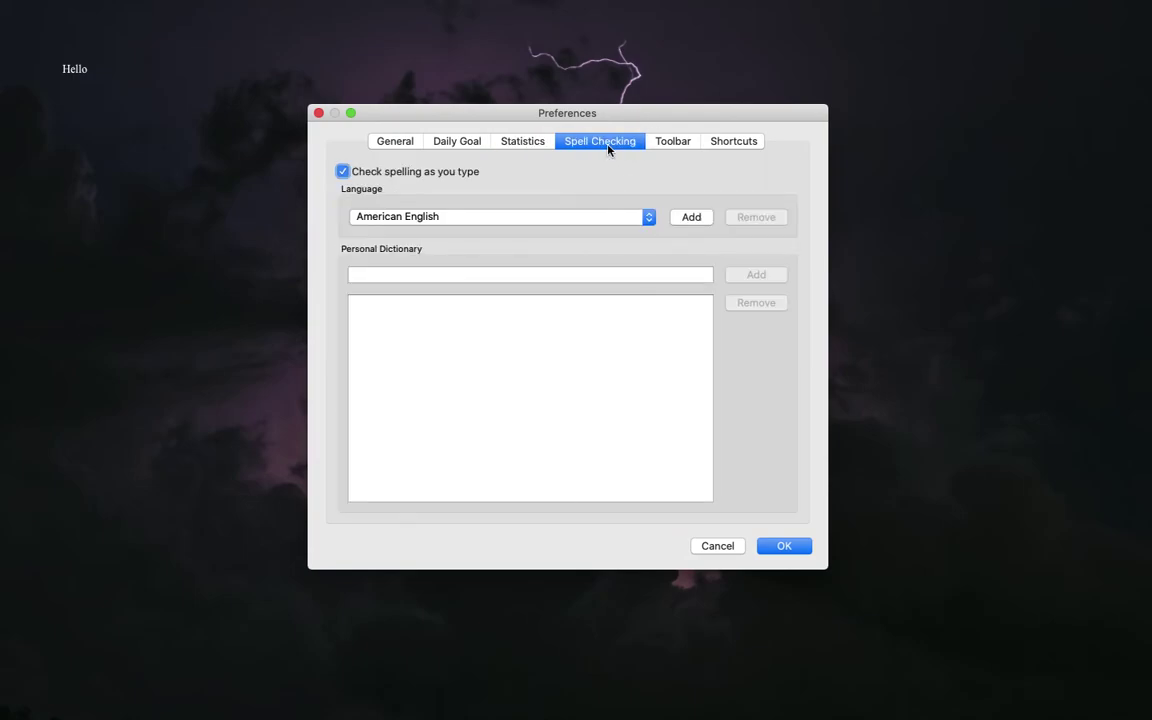
pyautogui.click(665, 141)
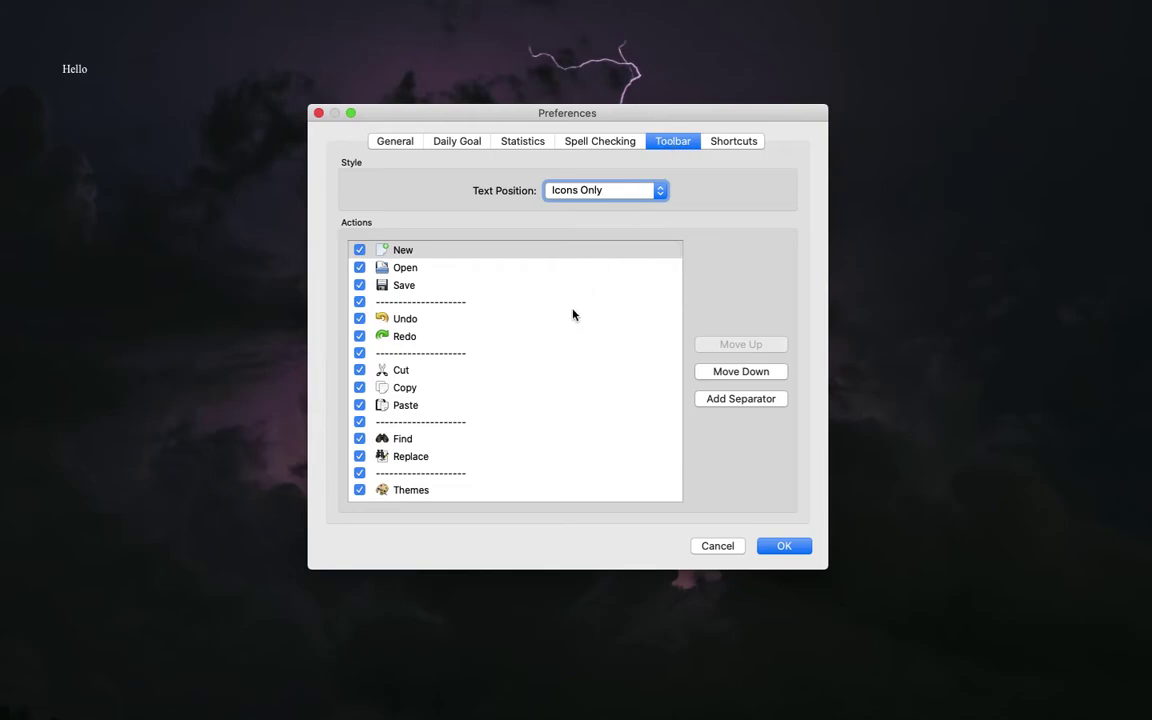
pyautogui.scroll(-5, 550, 345)
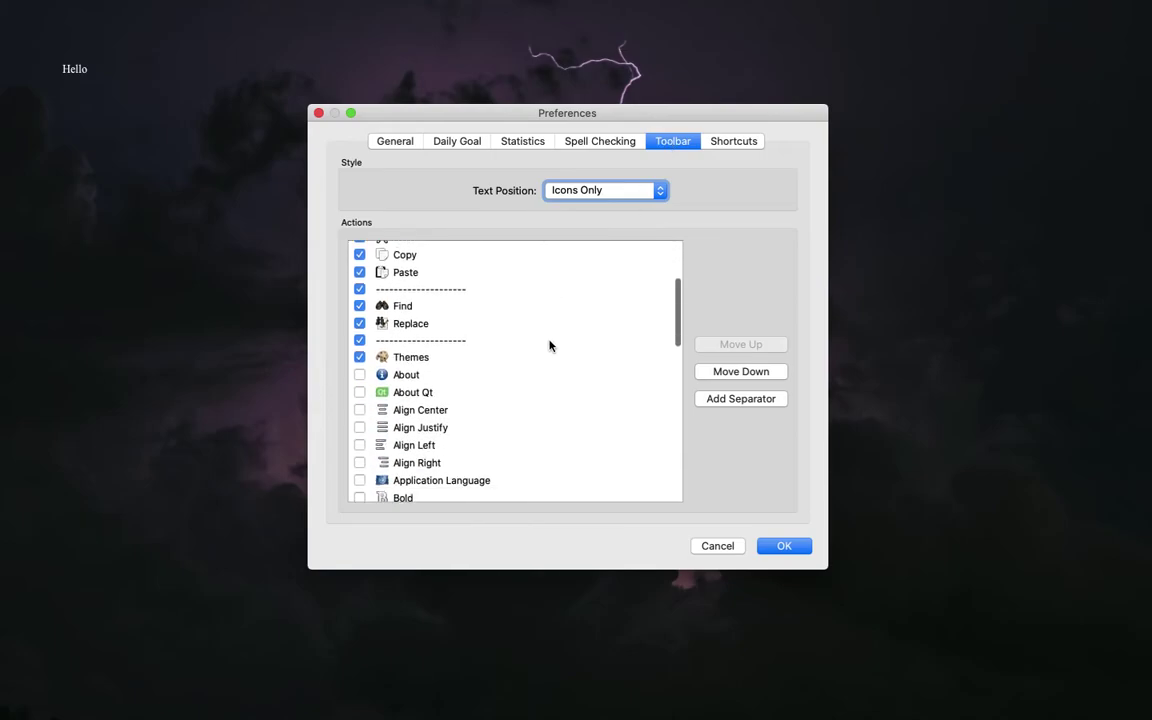
pyautogui.scroll(-1, 549, 345)
pyautogui.scroll(6, 549, 345)
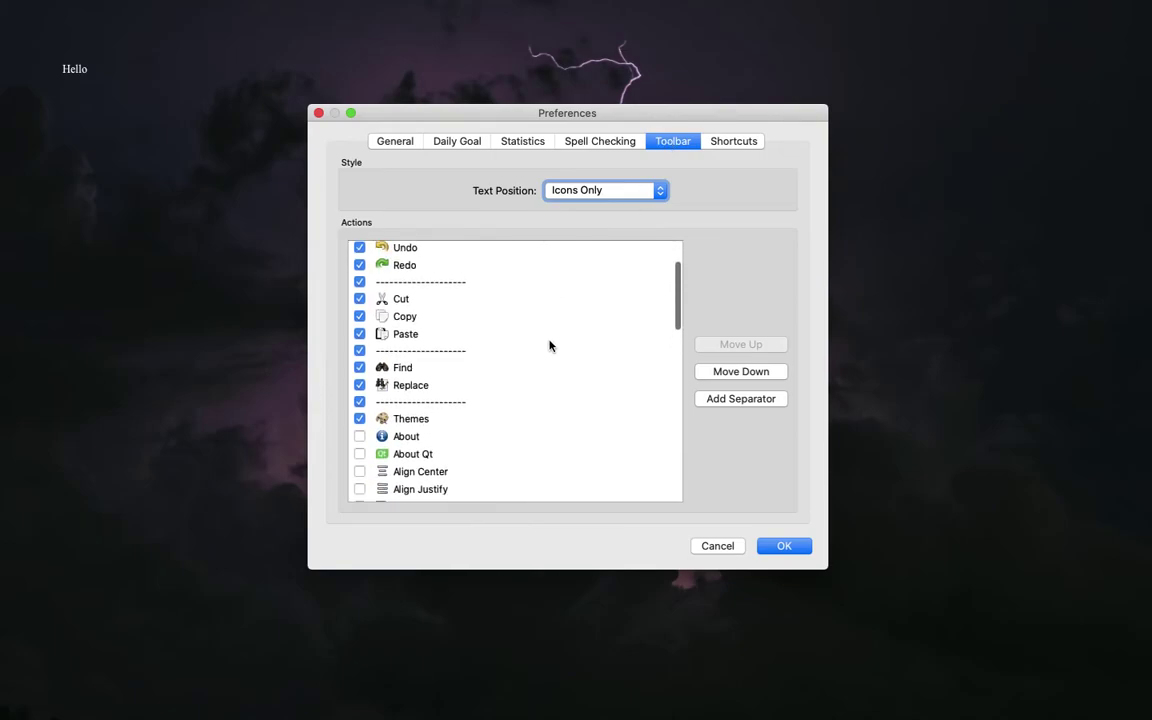
pyautogui.scroll(-8, 549, 345)
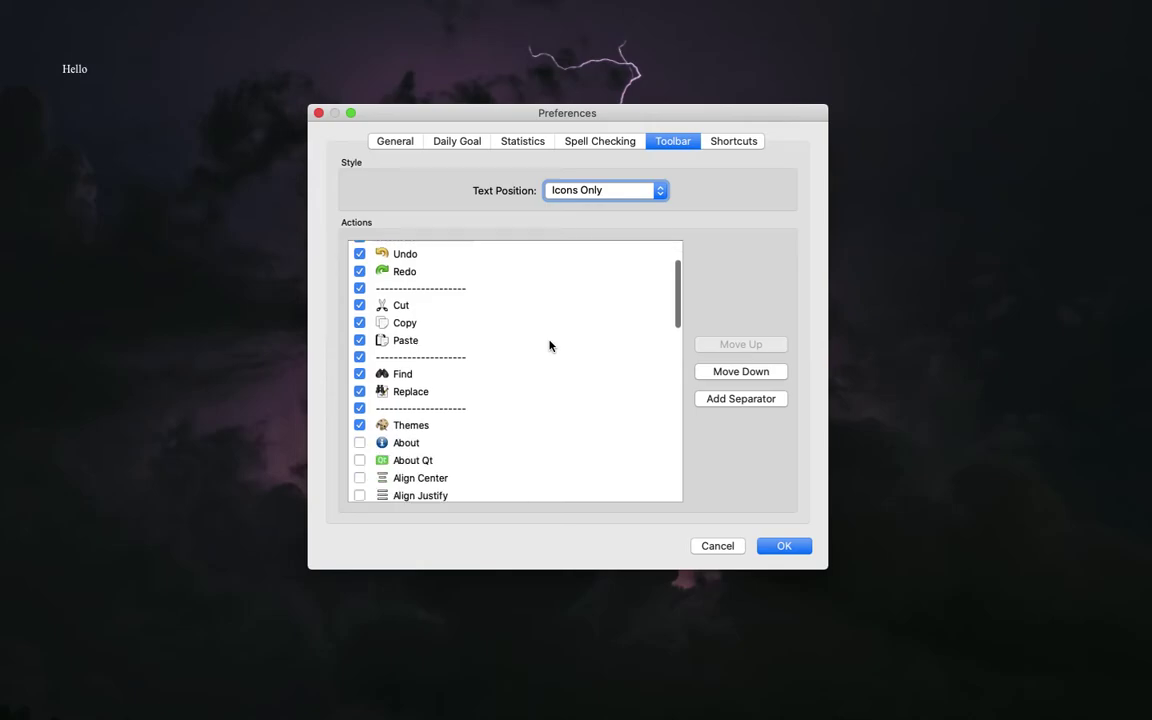
pyautogui.scroll(-2, 549, 345)
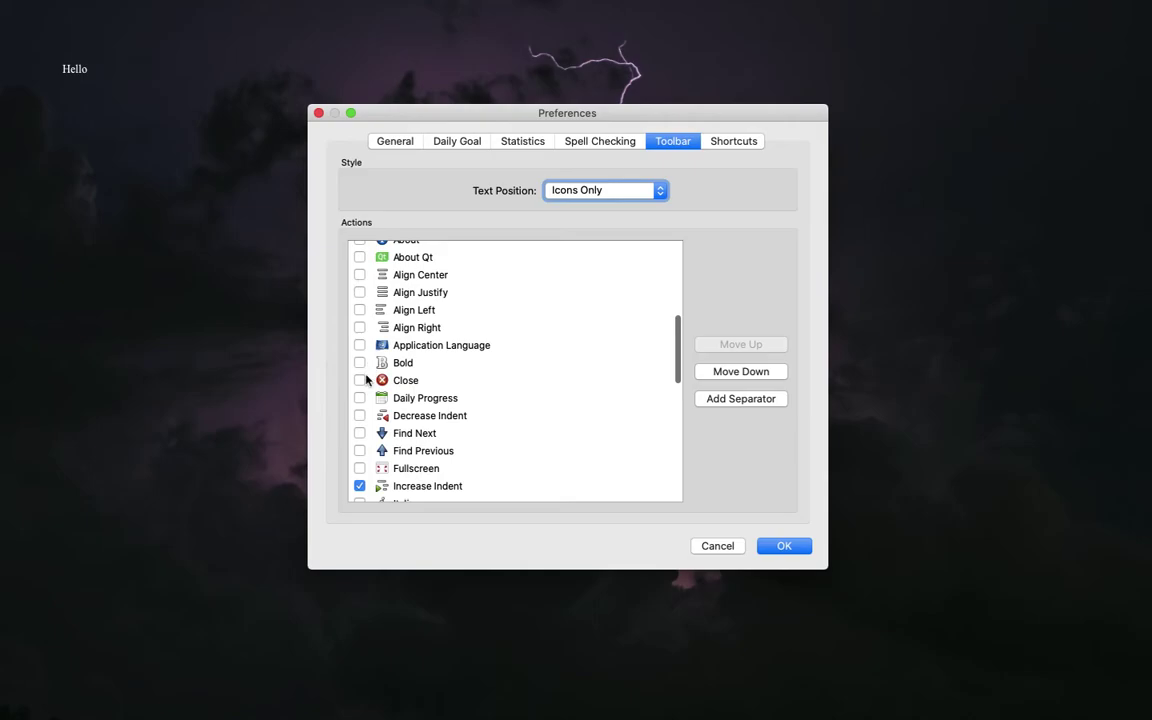
pyautogui.scroll(-4, 362, 405)
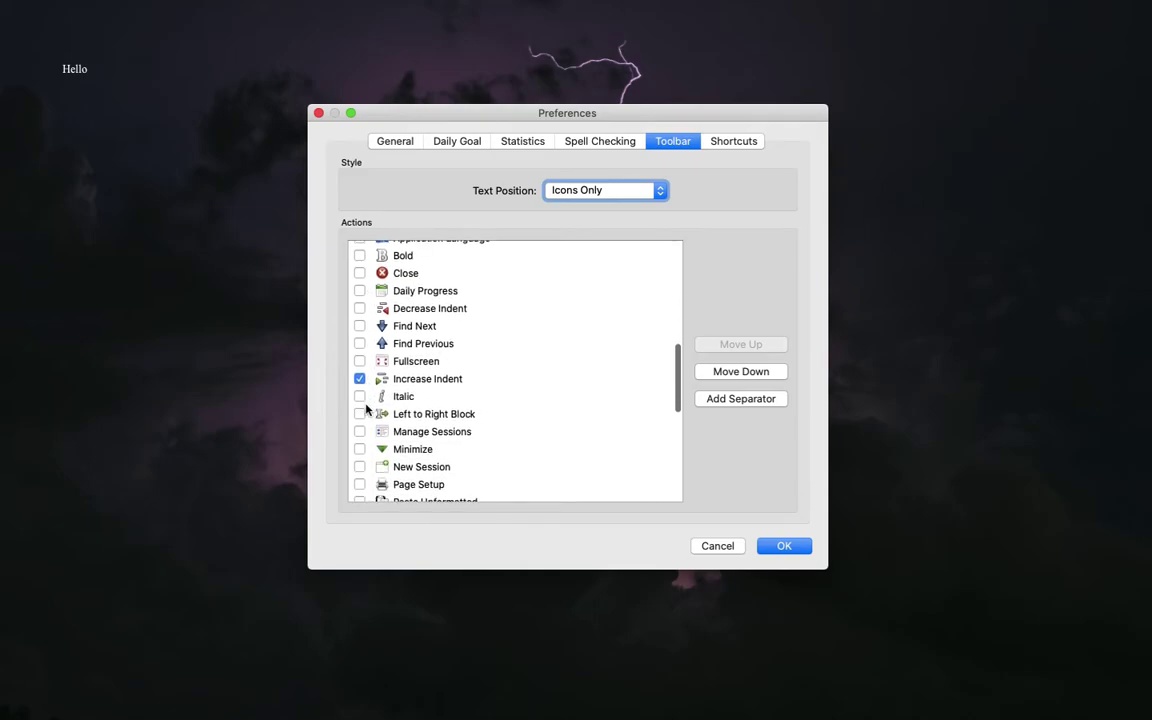
pyautogui.scroll(-3, 366, 408)
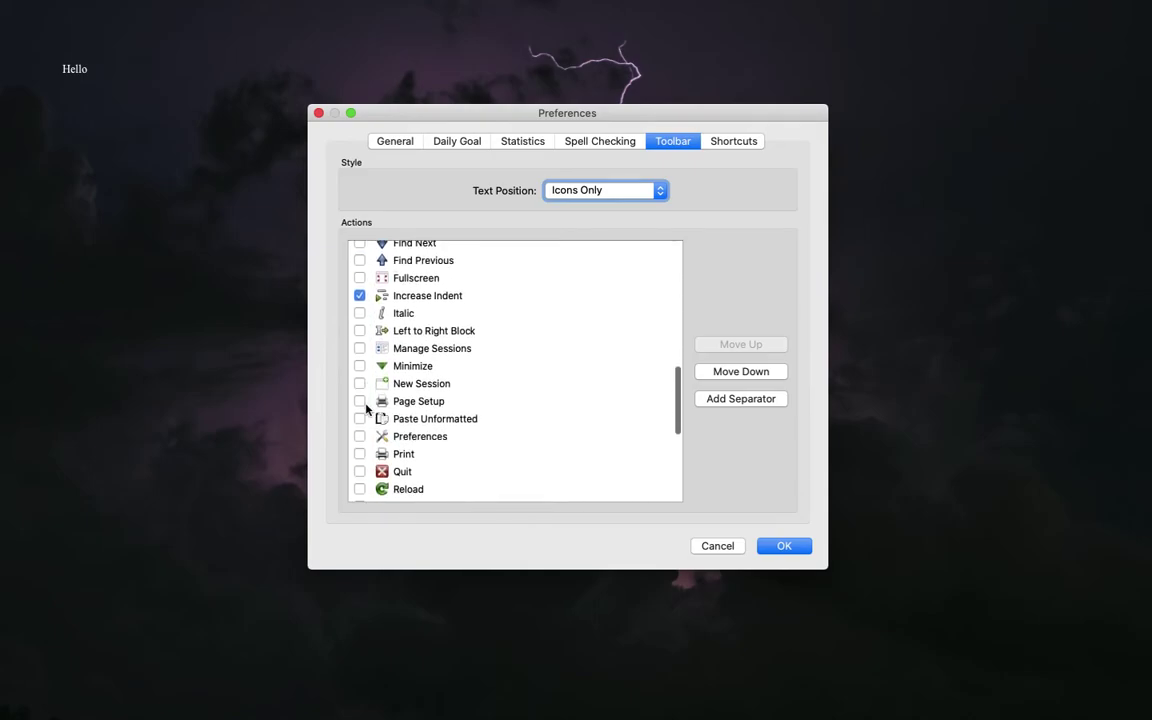
pyautogui.click(734, 143)
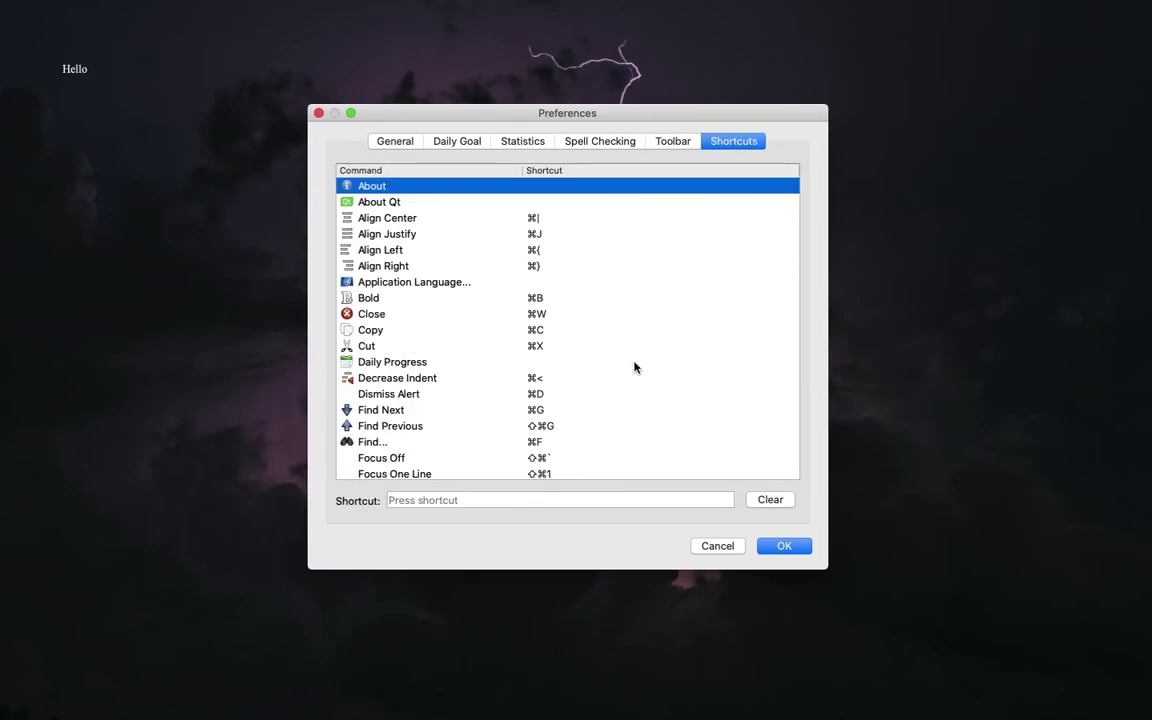
pyautogui.click(784, 546)
# Step: Examine the recent alarms and the new timer options in the Timers dialog, and close it without adding a timer
pyautogui.moveTo(493, 710)
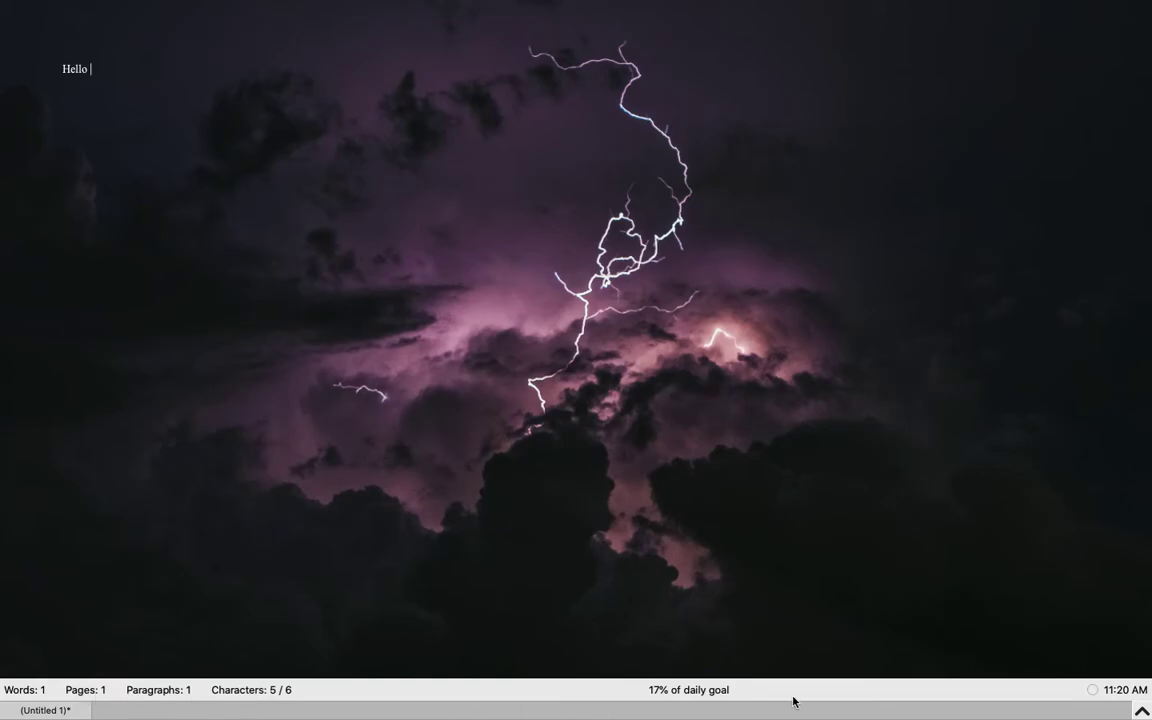
pyautogui.click(1093, 692)
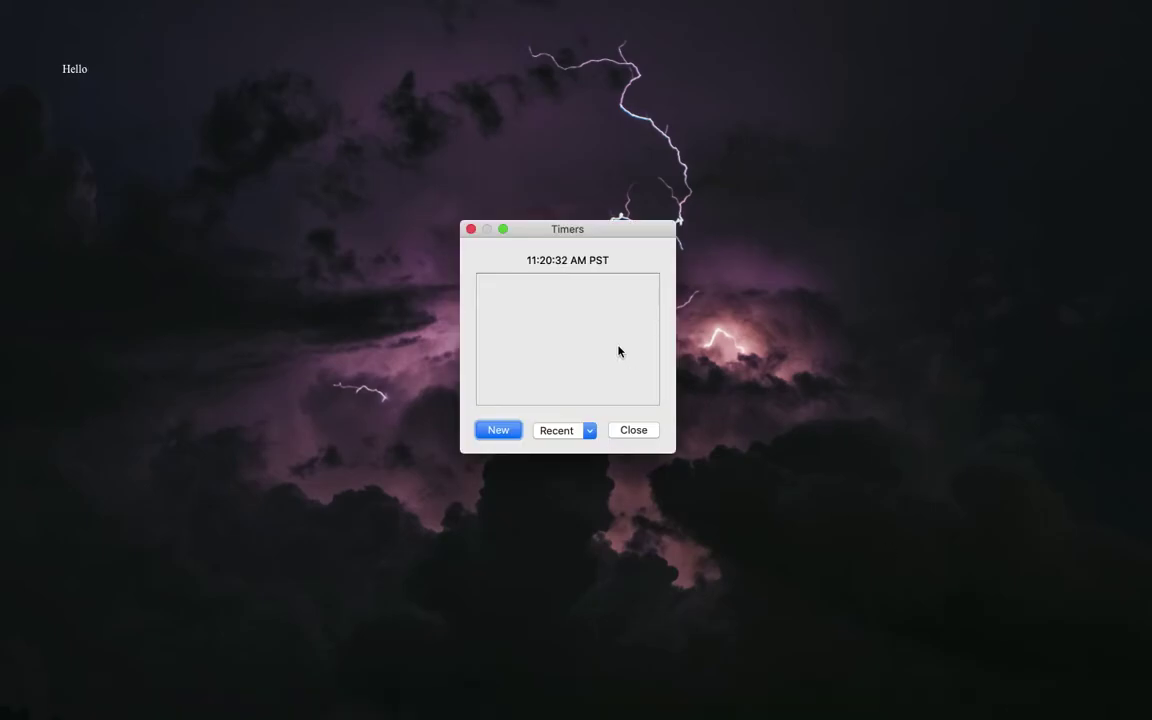
pyautogui.click(589, 433)
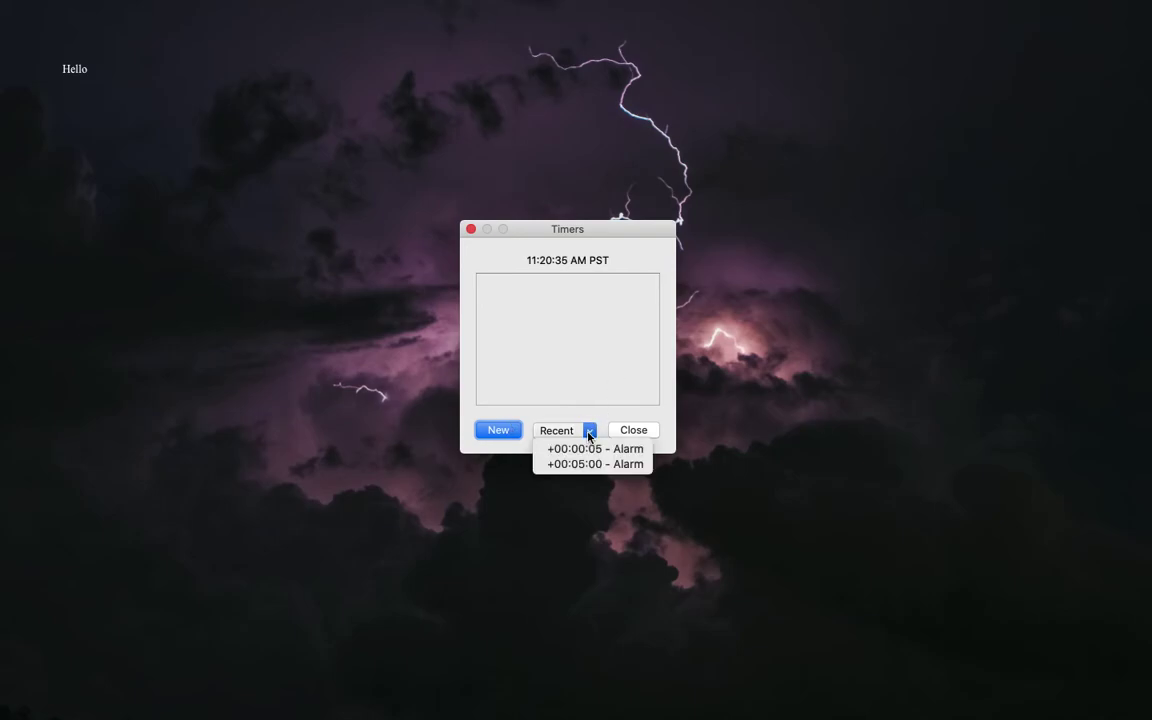
pyautogui.click(596, 370)
pyautogui.click(509, 434)
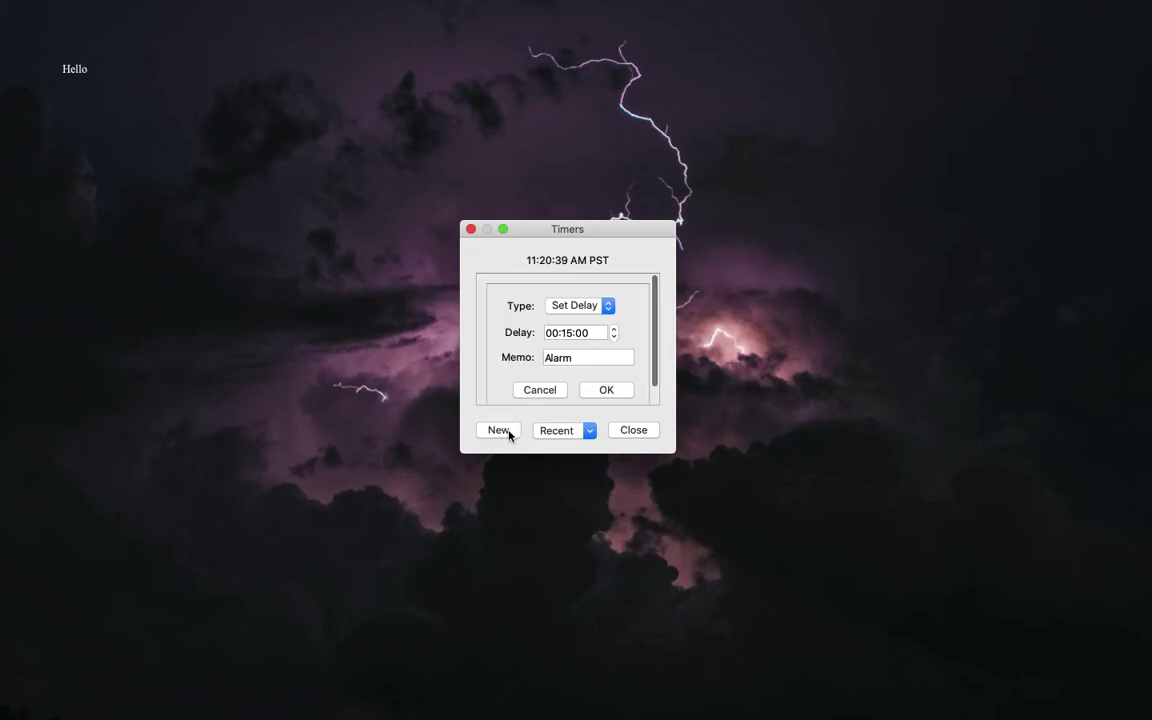
pyautogui.scroll(-1, 583, 358)
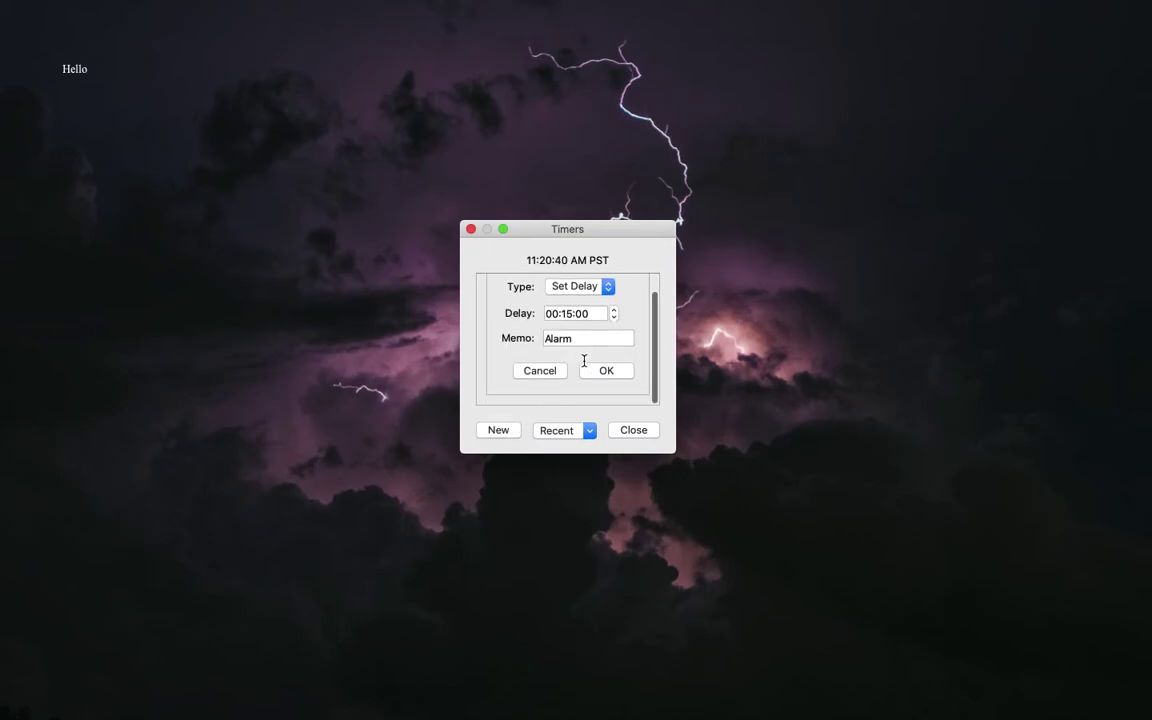
pyautogui.click(471, 229)
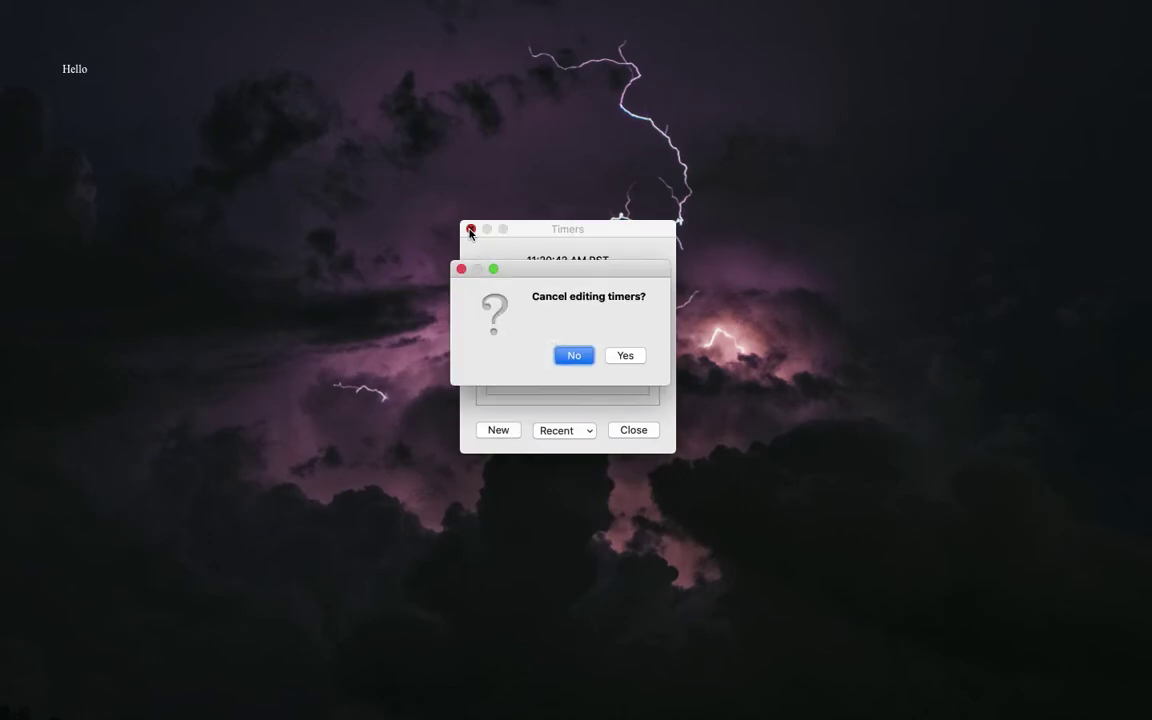
pyautogui.click(578, 356)
pyautogui.click(471, 229)
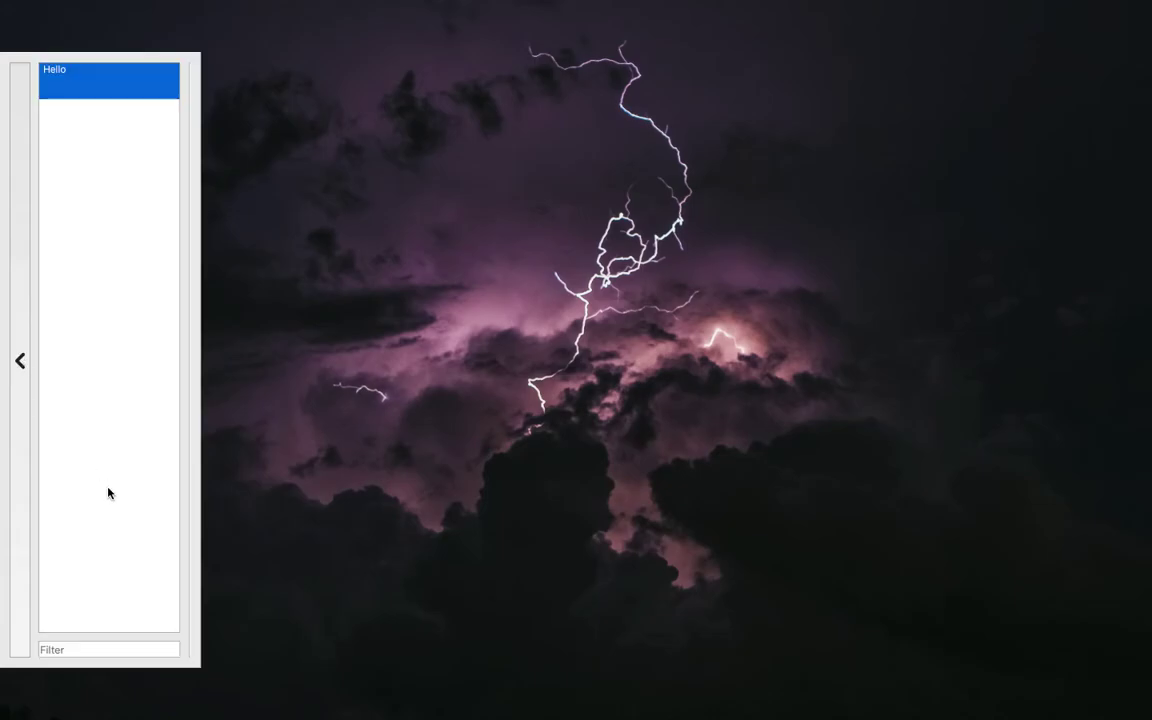
# Step: Show the scene list and activate its filter field
pyautogui.click(116, 646)
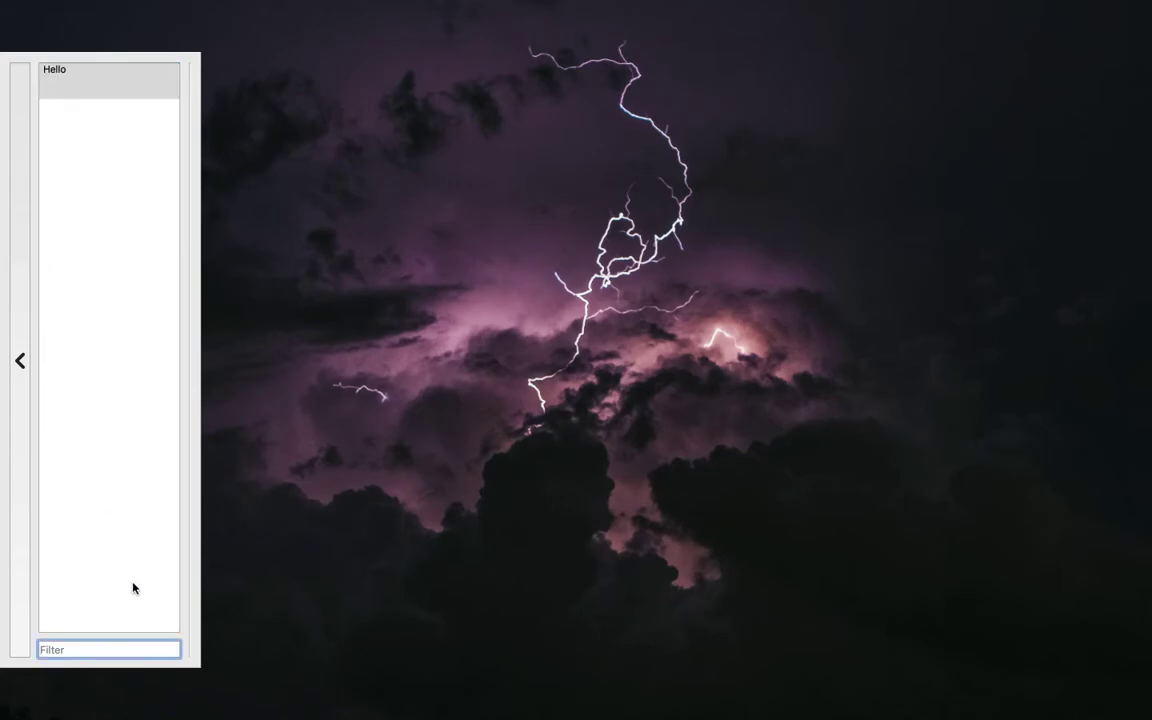